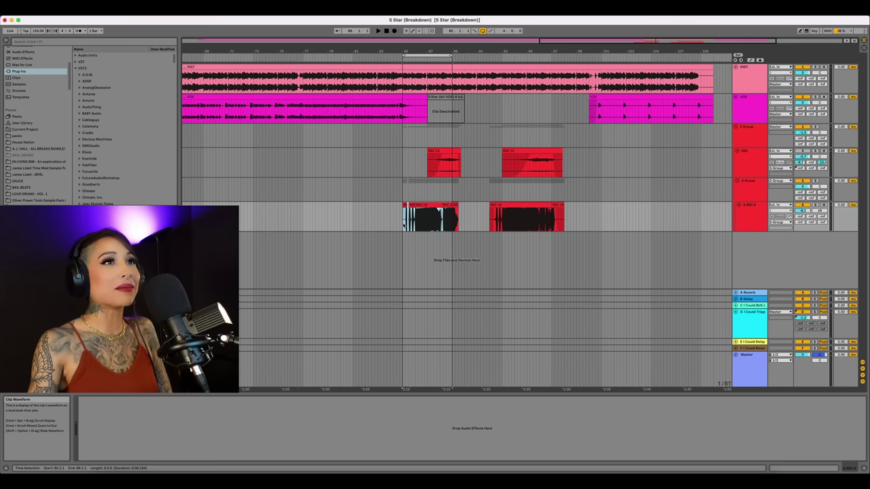
Play back the vocal on the 6 REC 9 track from bar 85, stop it, and select the loop region's time range
{"action": "left_click", "coordinate": [403, 225]}
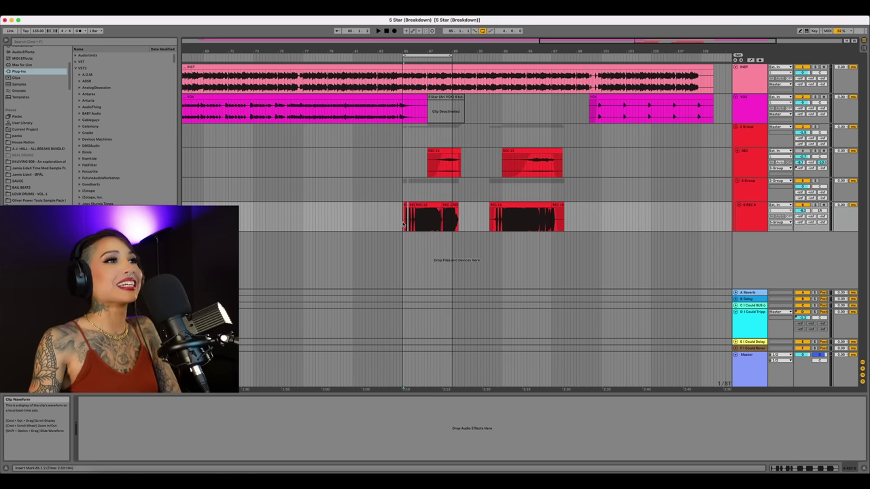
{"action": "key", "text": "space"}
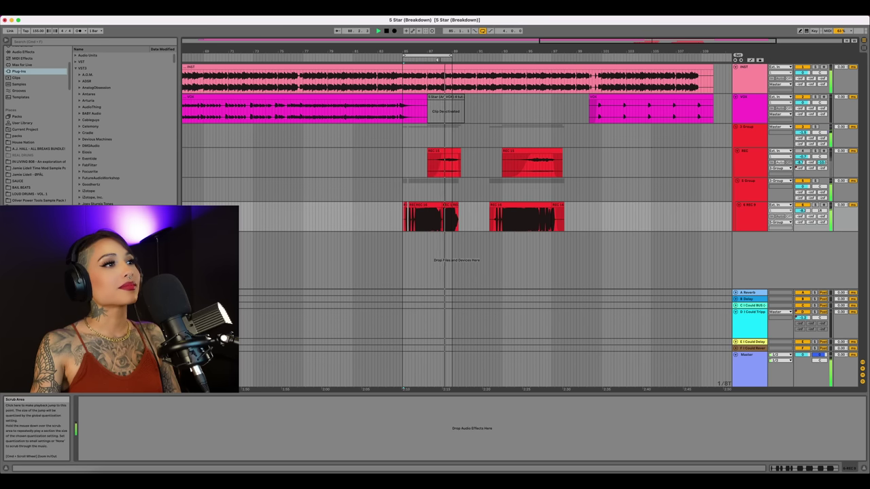
{"action": "key", "text": "space"}
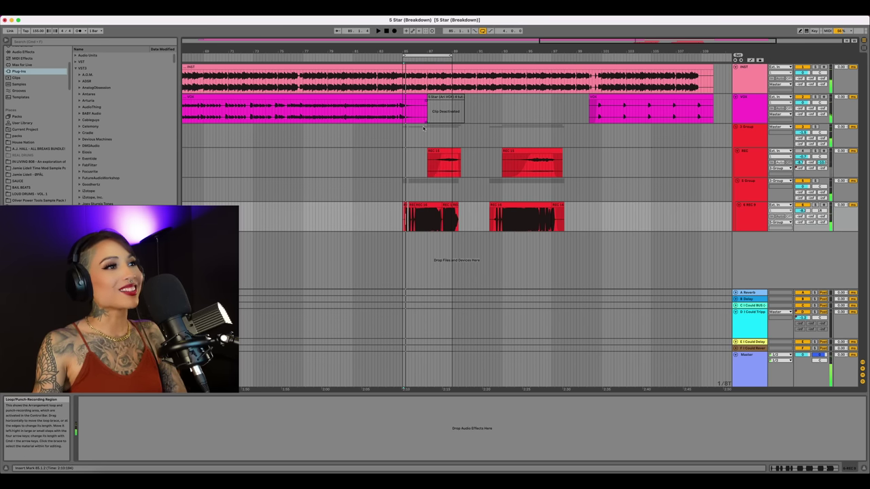
{"action": "left_click", "coordinate": [416, 56]}
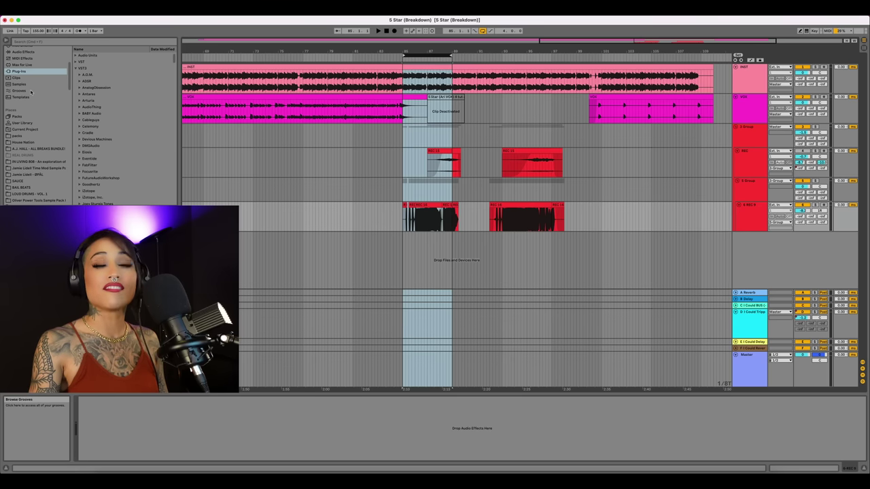
Search the plug-ins for Butch Vig Vocals and load its stereo version onto the 6 REC 9 track
{"action": "scroll", "coordinate": [14, 96], "scroll_direction": "up", "scroll_amount": 1}
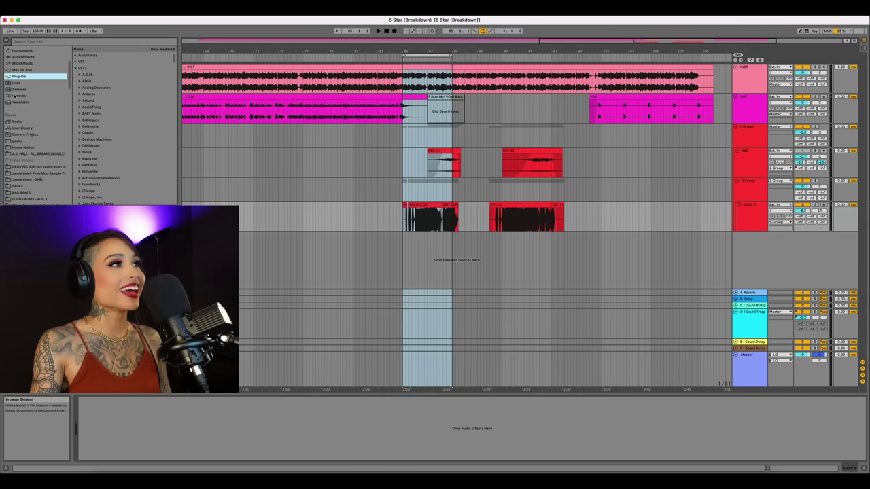
{"action": "left_click", "coordinate": [31, 42]}
{"action": "type", "text": "butch"}
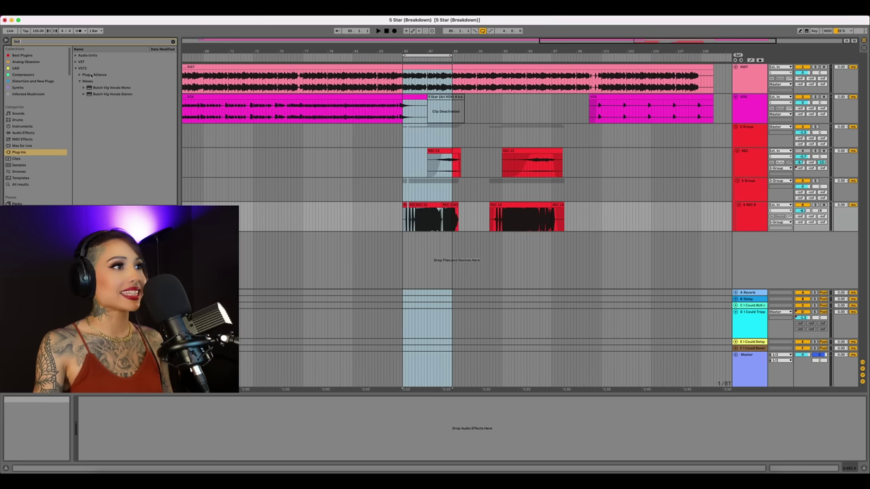
{"action": "double_click", "coordinate": [117, 96]}
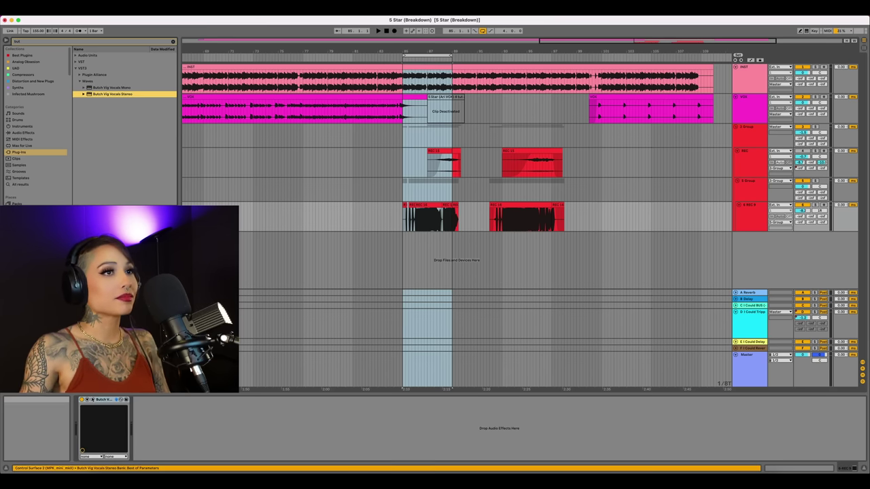
{"action": "left_click", "coordinate": [93, 399]}
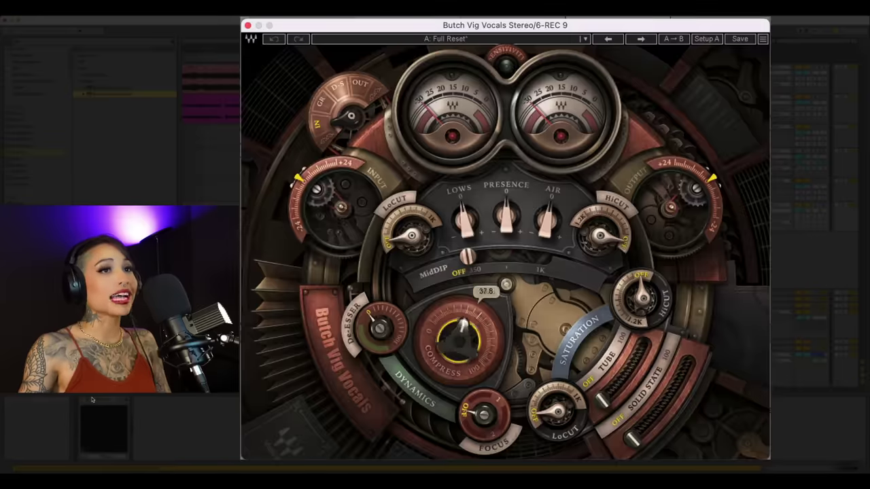
In Butch Vig Vocals, raise Compress, set the De-Esser to 100 and Air to 2.6, and raise the equalizer's LoCut slightly
{"action": "left_click_drag", "start_coordinate": [460, 341], "coordinate": [460, 330]}
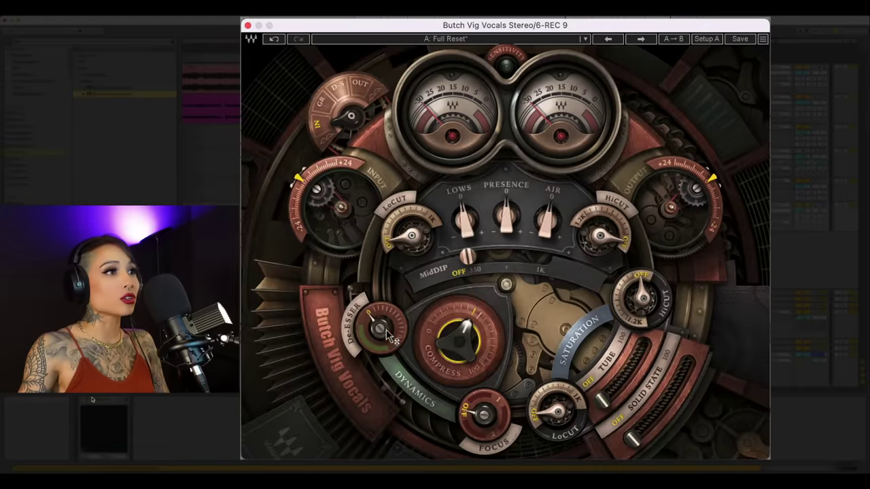
{"action": "left_click_drag", "start_coordinate": [391, 337], "coordinate": [391, 329]}
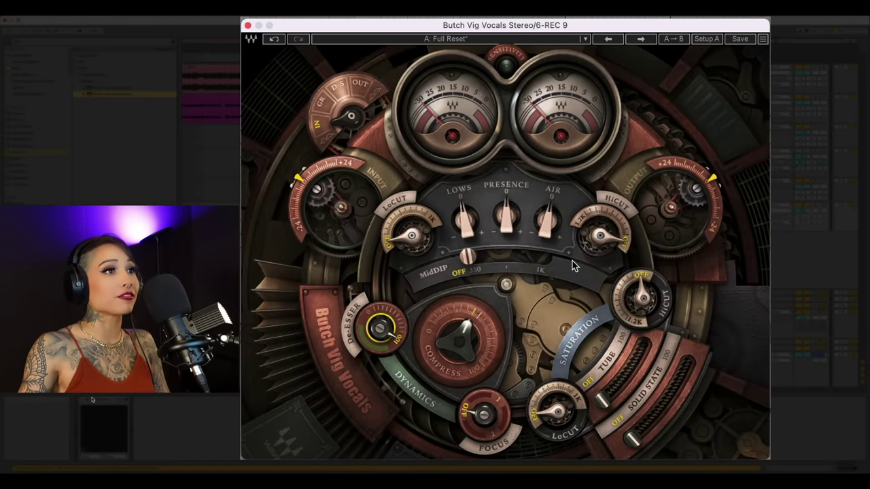
{"action": "left_click_drag", "start_coordinate": [548, 228], "coordinate": [548, 212]}
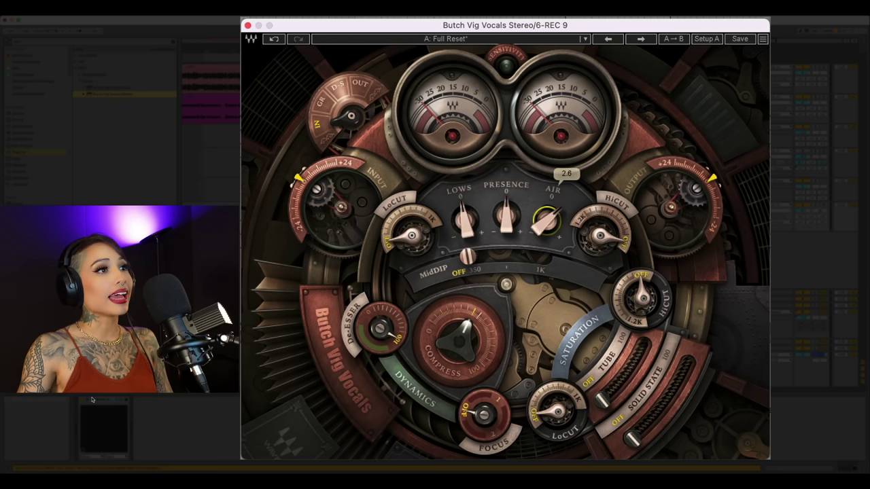
{"action": "left_click_drag", "start_coordinate": [411, 235], "coordinate": [411, 222]}
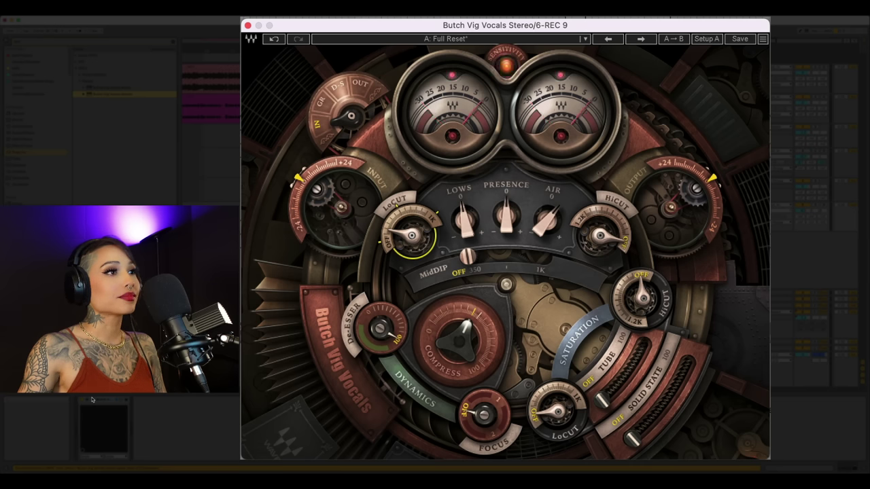
{"action": "left_click", "coordinate": [92, 399]}
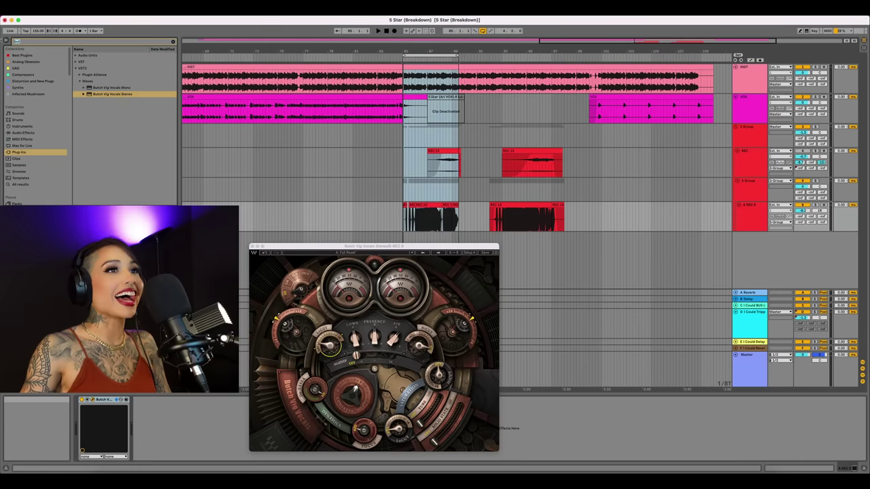
Find ValhallaVintageVerb in the Infected Mushroom collection with the search "val" and add it after Butch Vig Vocals
{"action": "type", "text": "val"}
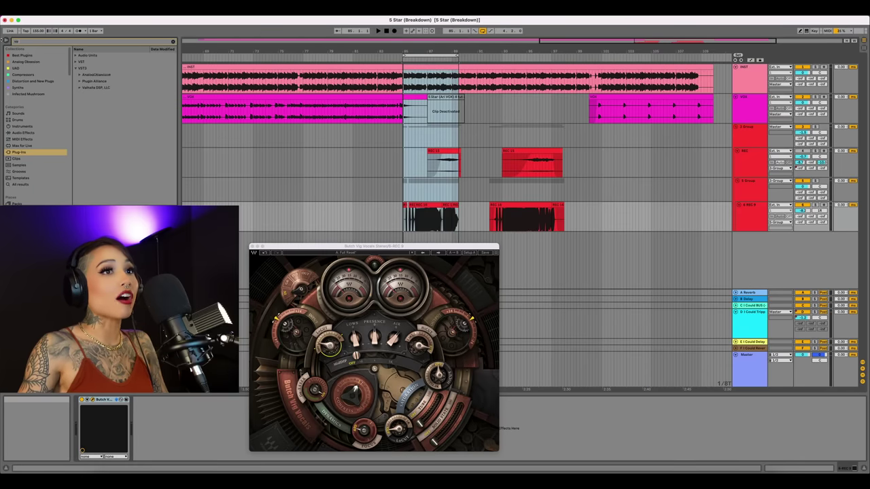
{"action": "left_click", "coordinate": [28, 93]}
{"action": "left_click_drag", "start_coordinate": [102, 75], "coordinate": [159, 411]}
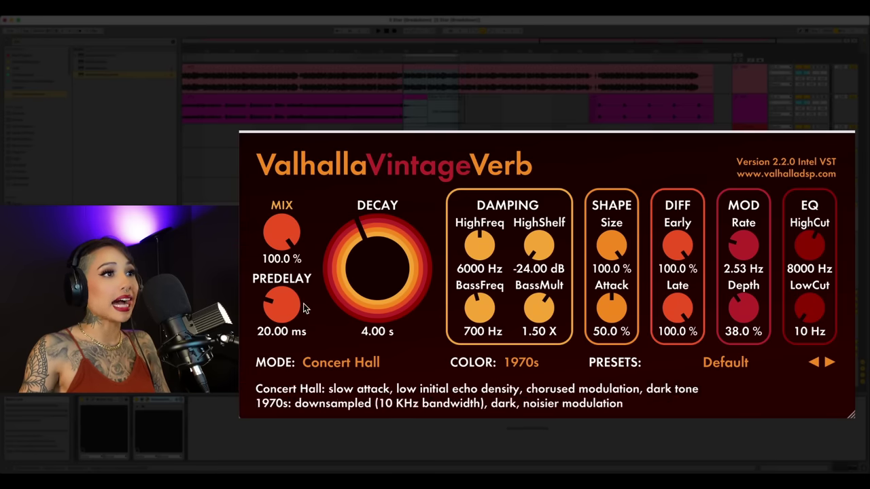
Set the reverb's Decay to about 2.52 s and its HighCut to 7210 Hz, then close its window
{"action": "left_click_drag", "start_coordinate": [373, 279], "coordinate": [369, 291]}
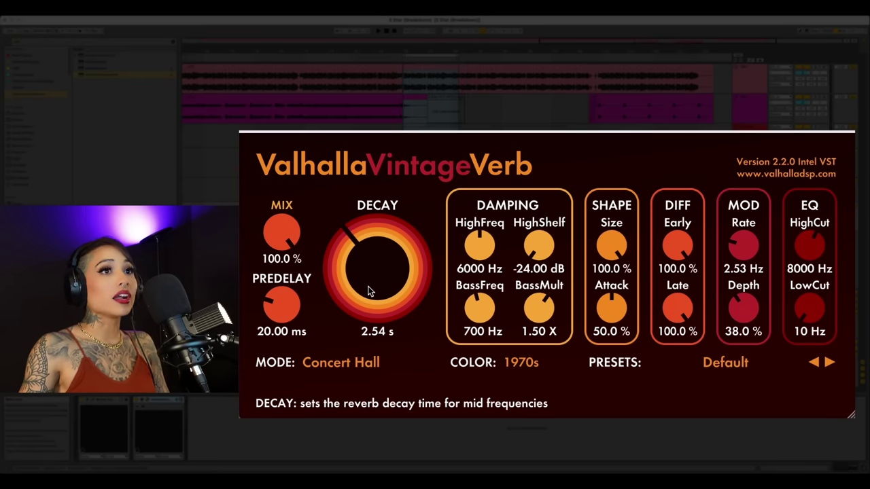
{"action": "left_click_drag", "start_coordinate": [816, 246], "coordinate": [812, 254]}
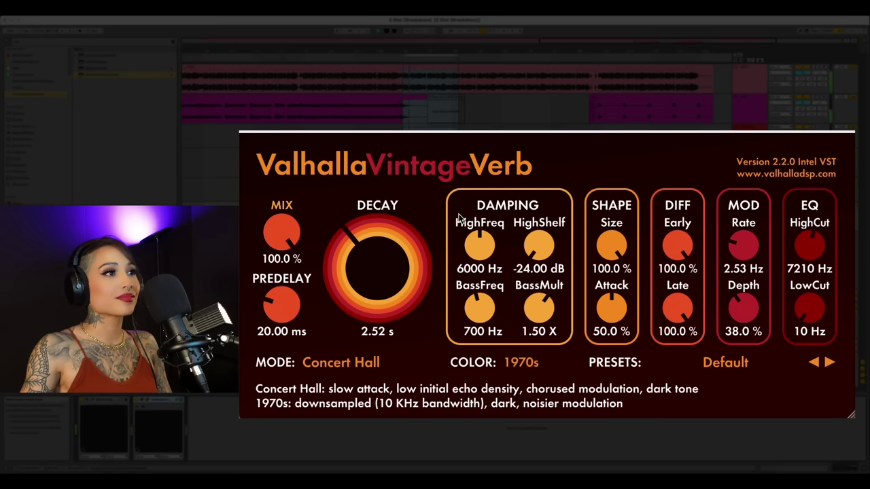
{"action": "left_click", "coordinate": [247, 133]}
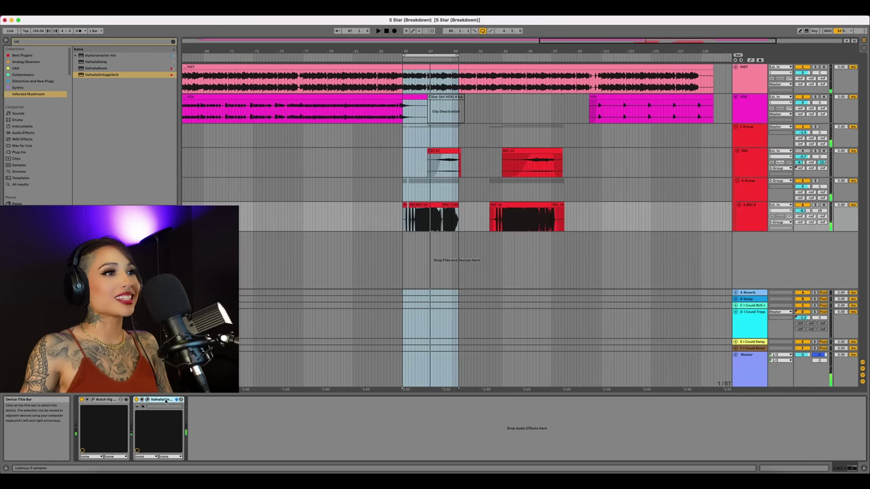
Group ValhallaVintageVerb into an Audio Effect Rack and create a second, empty chain in its chain list
{"action": "key", "text": "super+g"}
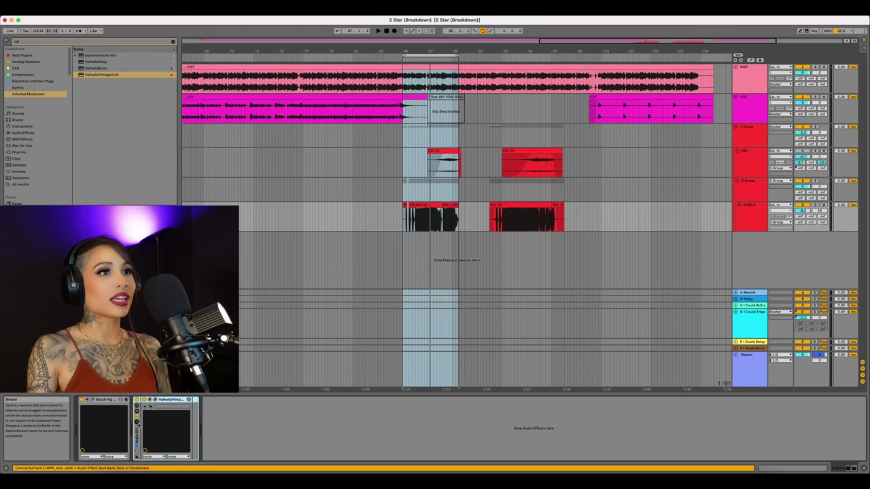
{"action": "left_click", "coordinate": [137, 422]}
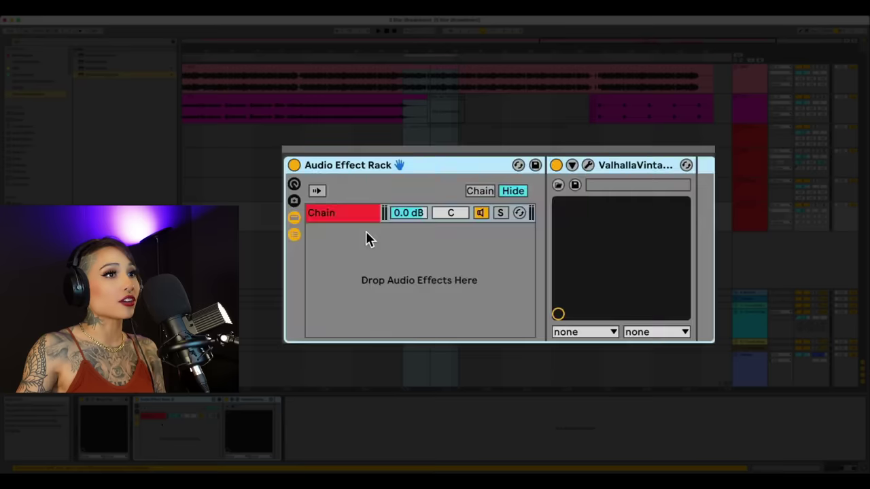
{"action": "right_click", "coordinate": [366, 233]}
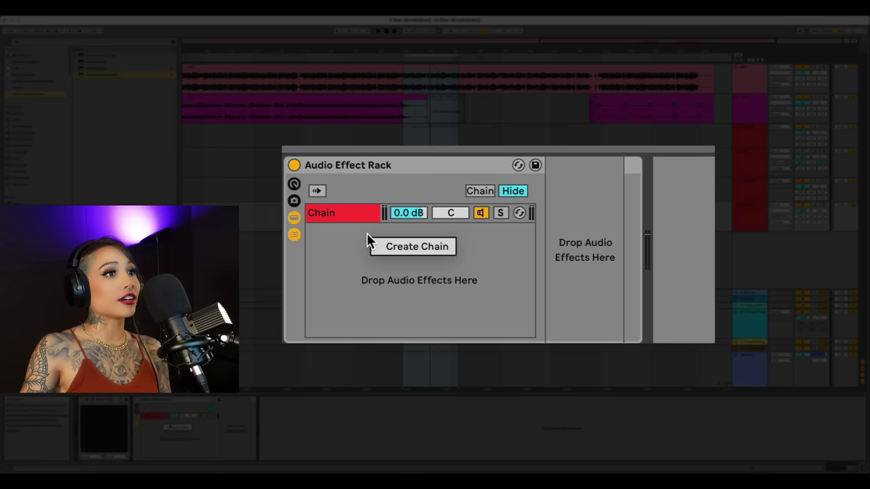
{"action": "left_click", "coordinate": [409, 242]}
Rename the rack's reverb chain to Verb and the empty chain to OG
{"action": "left_click", "coordinate": [339, 212]}
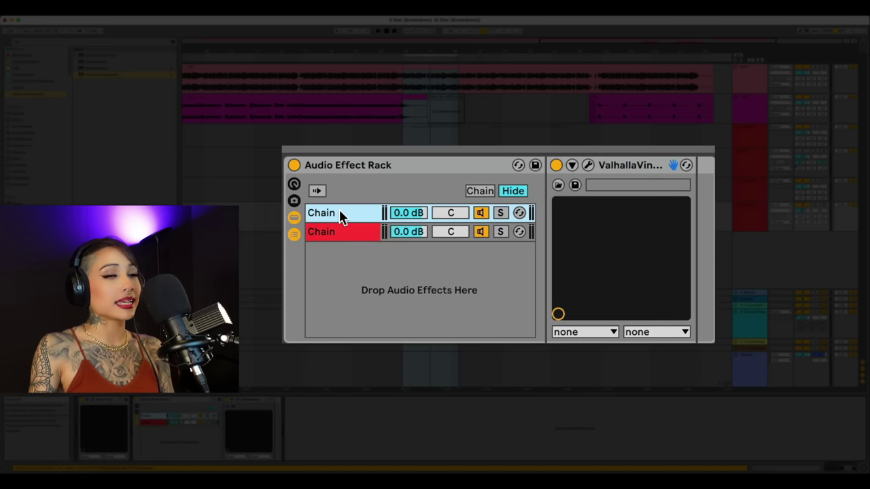
{"action": "key", "text": "super+r"}
{"action": "type", "text": "Ve"}
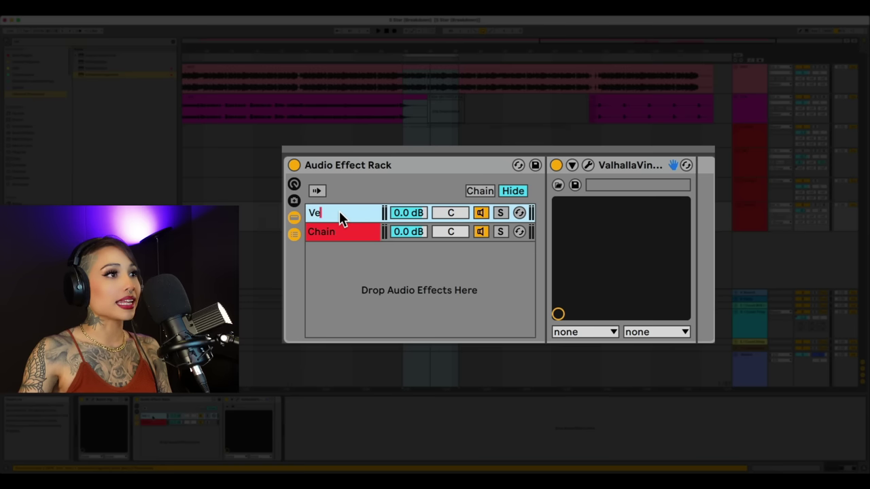
{"action": "type", "text": "rb"}
{"action": "left_click", "coordinate": [332, 233]}
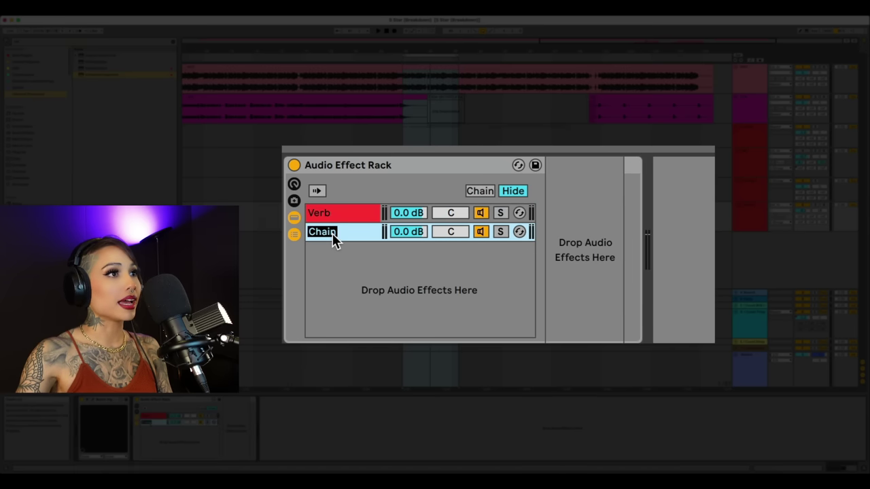
{"action": "type", "text": "OG"}
{"action": "key", "text": "Return"}
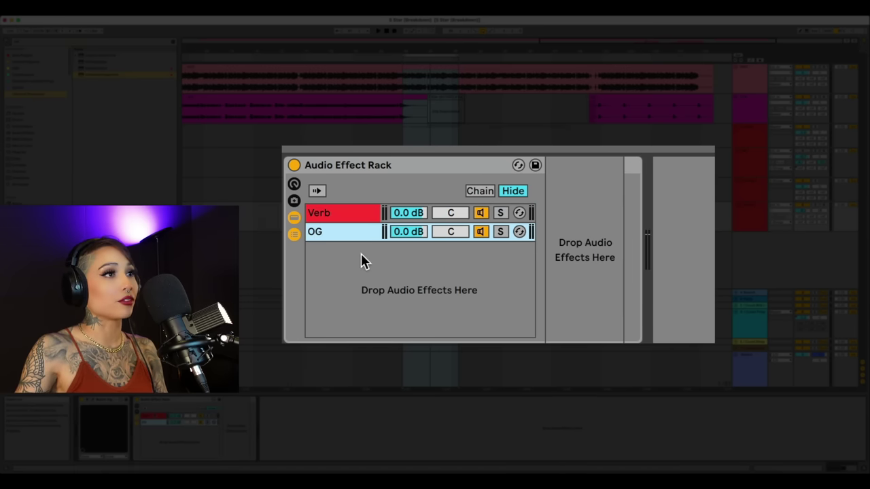
Lower the Verb chain's volume to -9.6 dB
{"action": "left_click", "coordinate": [345, 211]}
{"action": "left_click_drag", "start_coordinate": [411, 212], "coordinate": [410, 260]}
{"action": "left_click_drag", "start_coordinate": [411, 212], "coordinate": [411, 215]}
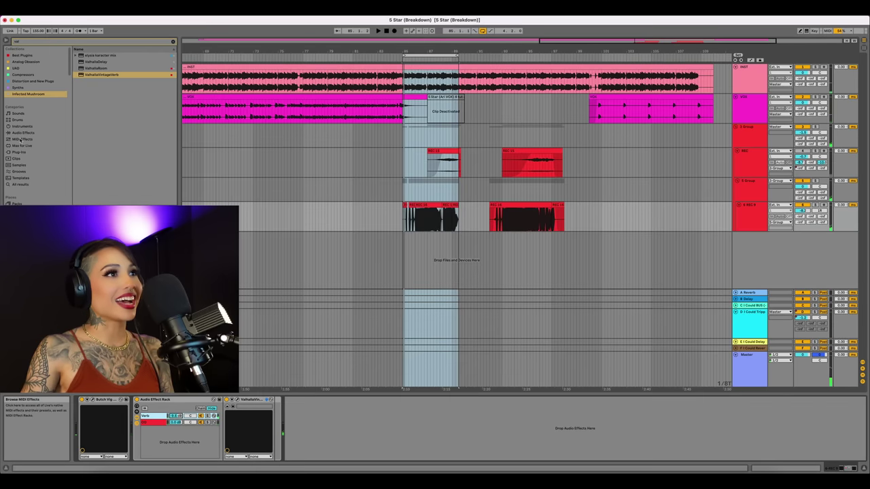
Search the audio effects for "over" and insert Overdrive before ValhallaVintageVerb in the Verb chain
{"action": "left_click", "coordinate": [23, 133]}
{"action": "left_click_drag", "start_coordinate": [66, 41], "coordinate": [2, 41]}
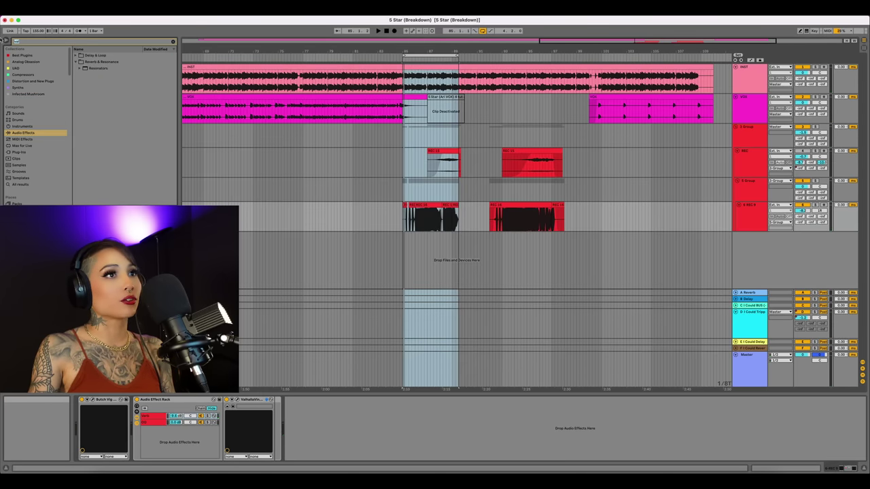
{"action": "type", "text": "over"}
{"action": "left_click_drag", "start_coordinate": [91, 63], "coordinate": [227, 427]}
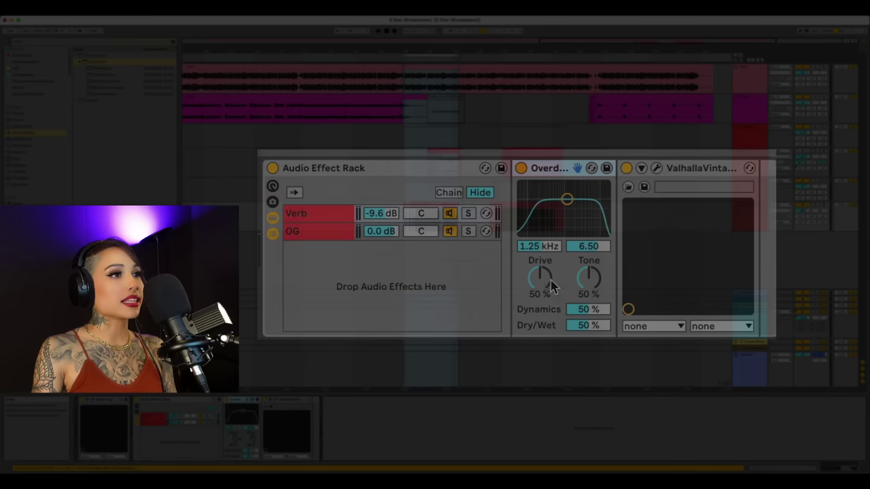
Set Overdrive's filter to 1.80 kHz with a bandwidth of 1.21, Drive to 21% and Dry/Wet to 100%, and audition the result
{"action": "left_click_drag", "start_coordinate": [567, 199], "coordinate": [588, 264]}
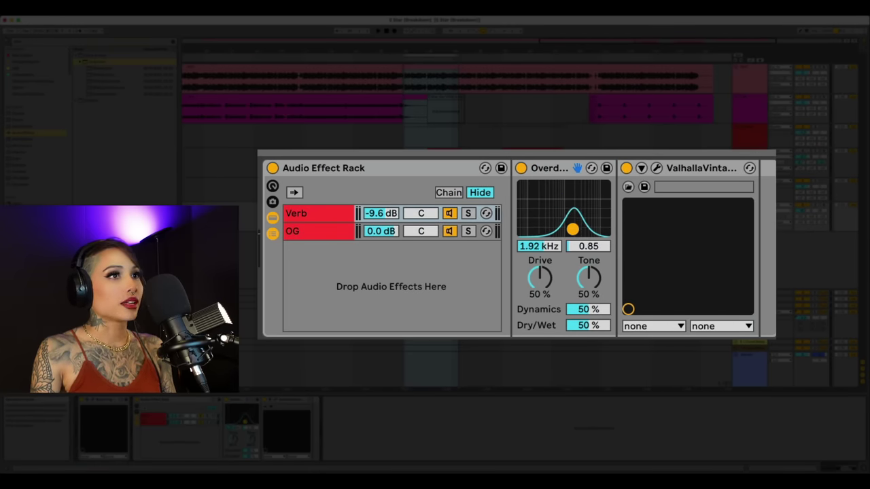
{"action": "left_click_drag", "start_coordinate": [573, 229], "coordinate": [571, 227]}
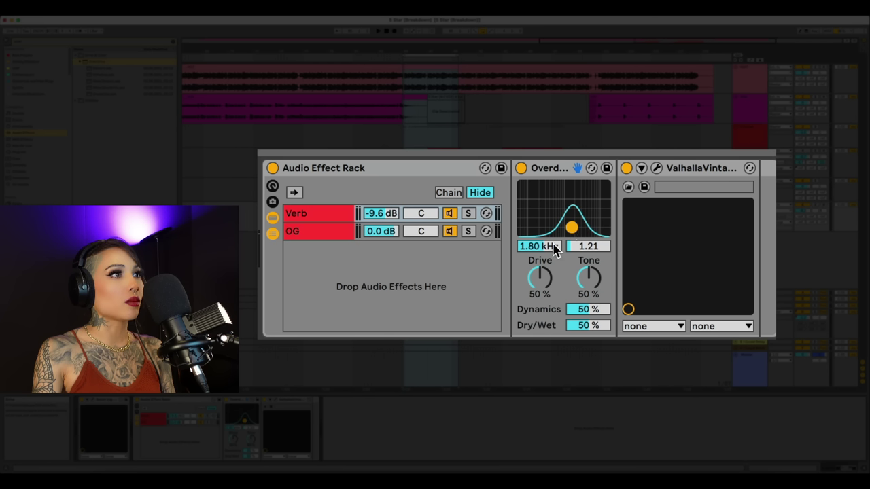
{"action": "left_click_drag", "start_coordinate": [545, 276], "coordinate": [545, 305]}
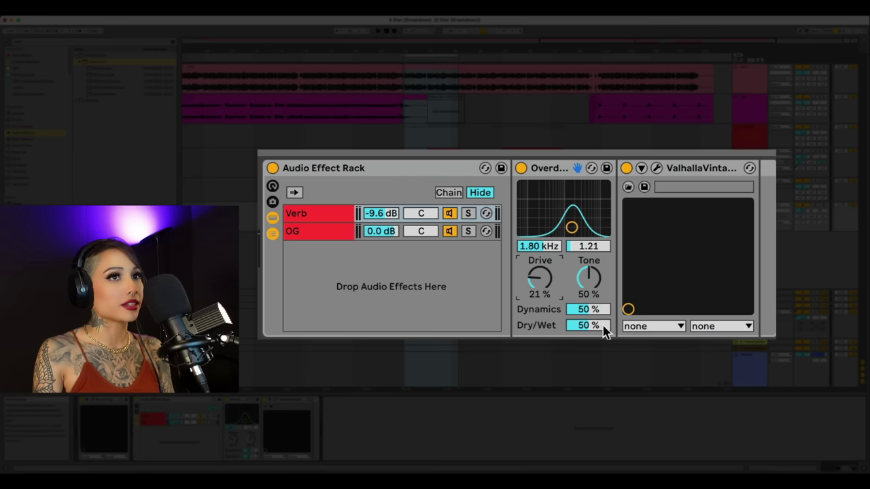
{"action": "left_click_drag", "start_coordinate": [592, 328], "coordinate": [593, 299]}
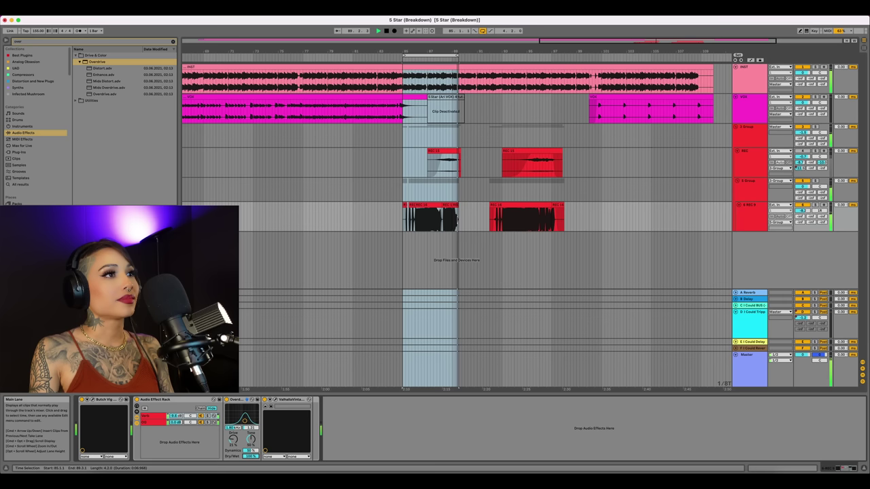
{"action": "key", "text": "space"}
Search the browser for the Valhalla plug-ins and insert ValhallaRoom after the Audio Effect Rack on the 6 REC 9 track
{"action": "left_click", "coordinate": [29, 94]}
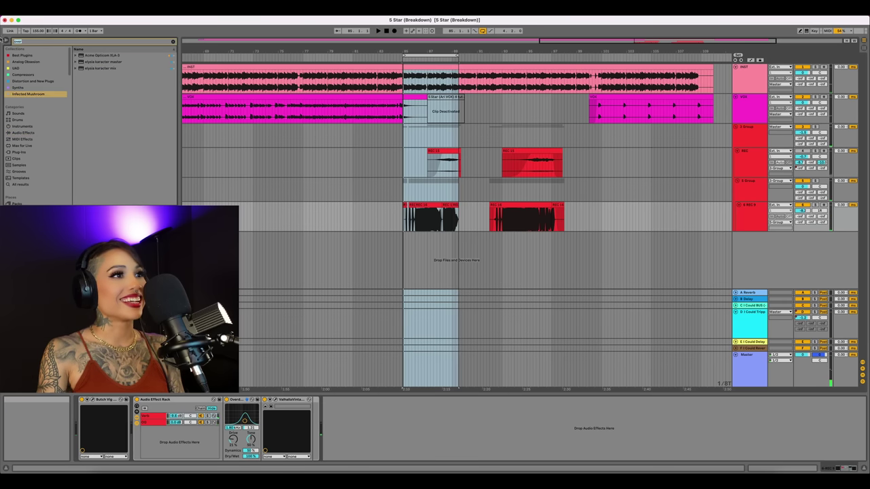
{"action": "type", "text": "k"}
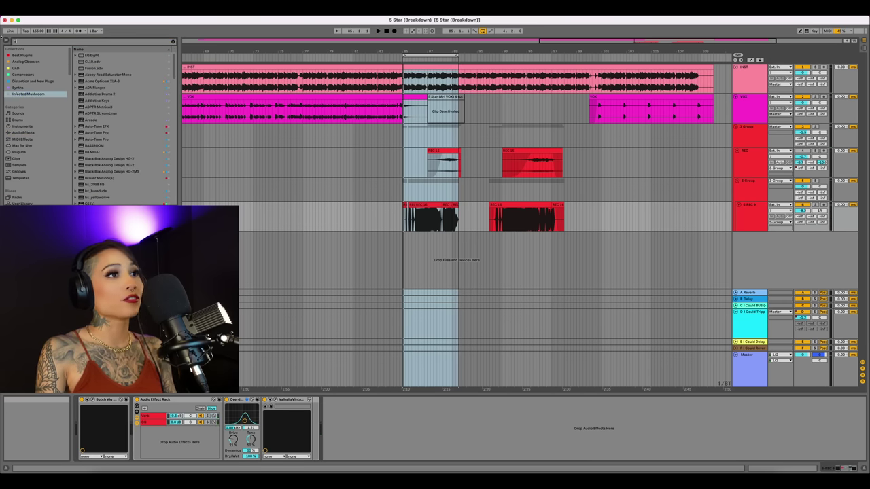
{"action": "type", "text": "a"}
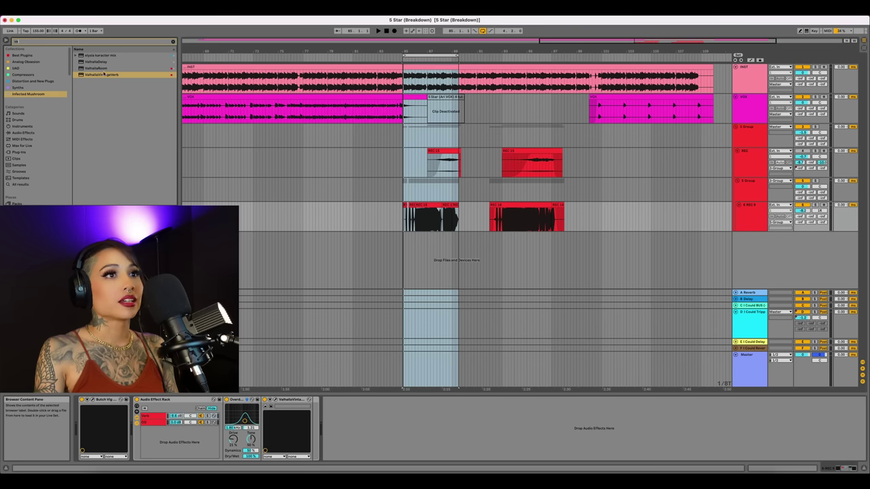
{"action": "mouse_move", "coordinate": [101, 68]}
{"action": "left_mouse_down"}
{"action": "mouse_move", "coordinate": [125, 113]}
{"action": "mouse_move", "coordinate": [354, 424]}
{"action": "left_mouse_up"}
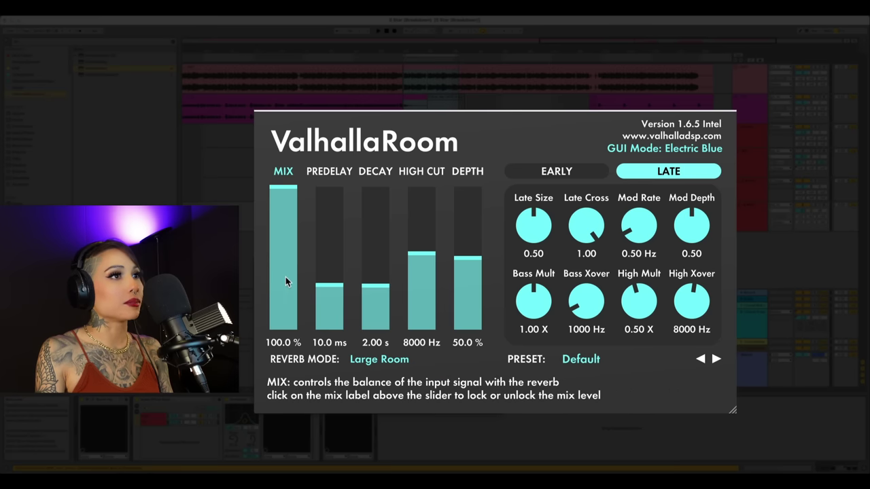
Set ValhallaRoom's Mix to 10.6%, Depth to 18.2% and Decay to 1.03 s, then close its window
{"action": "left_click_drag", "start_coordinate": [288, 288], "coordinate": [289, 318]}
{"action": "left_click_drag", "start_coordinate": [481, 283], "coordinate": [472, 307]}
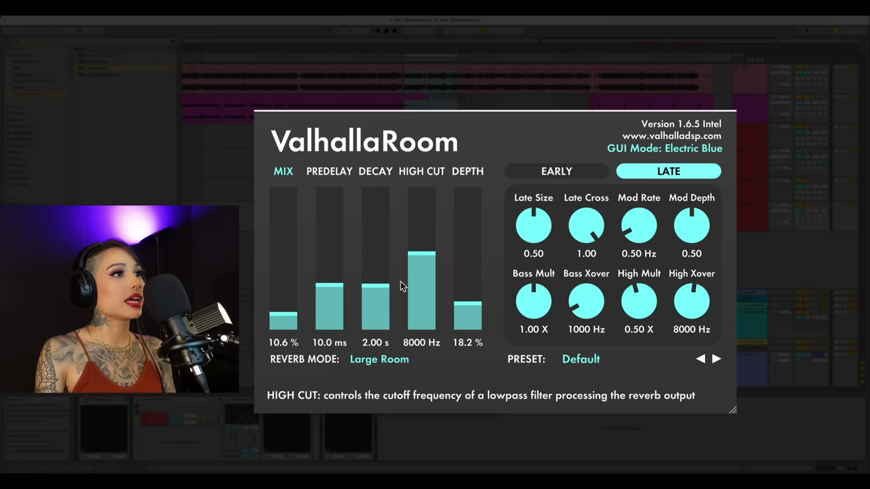
{"action": "left_click_drag", "start_coordinate": [379, 290], "coordinate": [379, 292]}
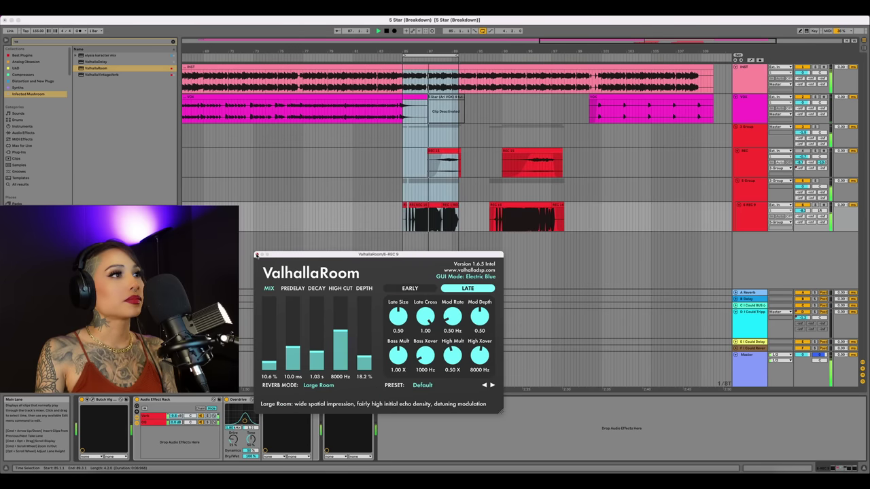
{"action": "left_click", "coordinate": [256, 254]}
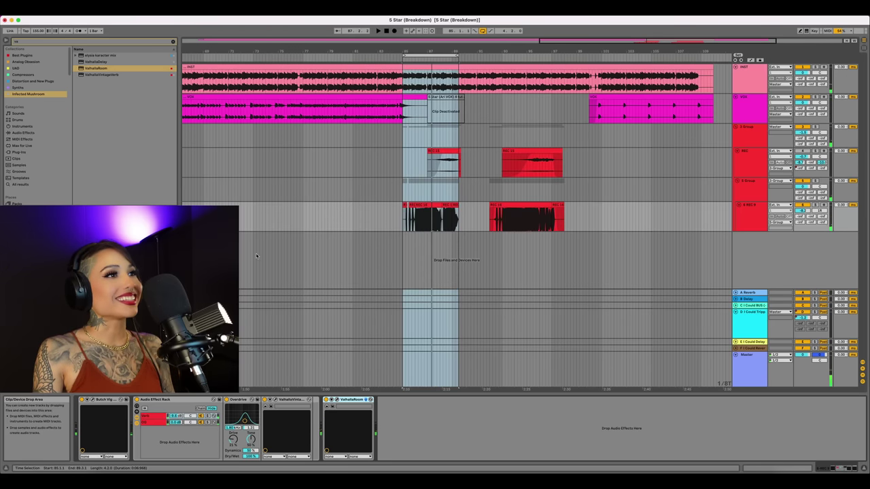
Search the browser for "litt", insert LittleAlterBoy before Butch Vig Vocals, and show its plug-in window
{"action": "left_click", "coordinate": [16, 41]}
{"action": "type", "text": "litt"}
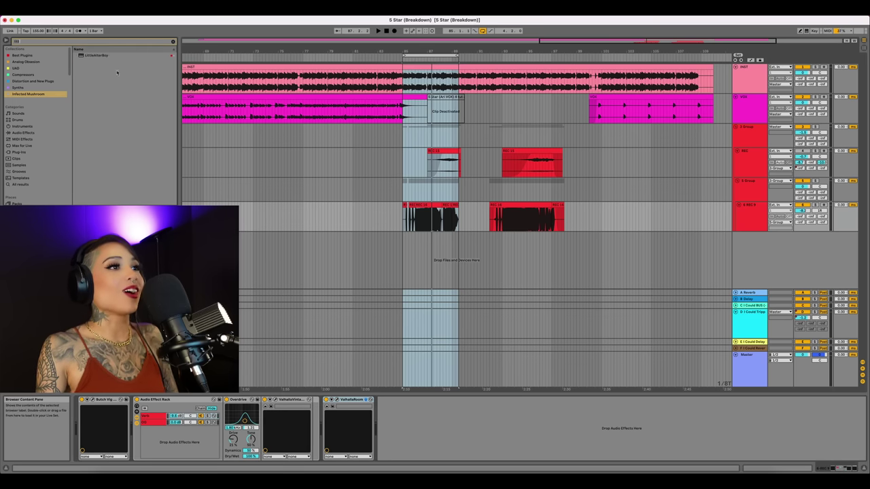
{"action": "left_click_drag", "start_coordinate": [100, 58], "coordinate": [82, 435]}
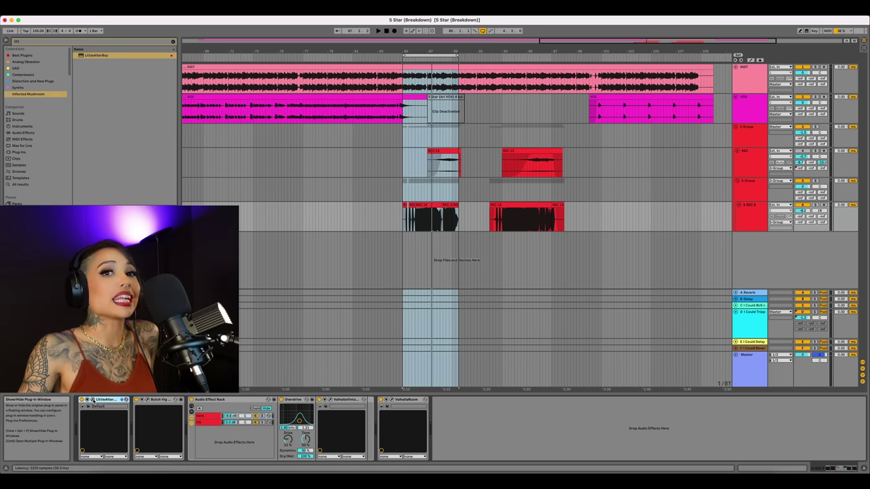
{"action": "left_click", "coordinate": [92, 399]}
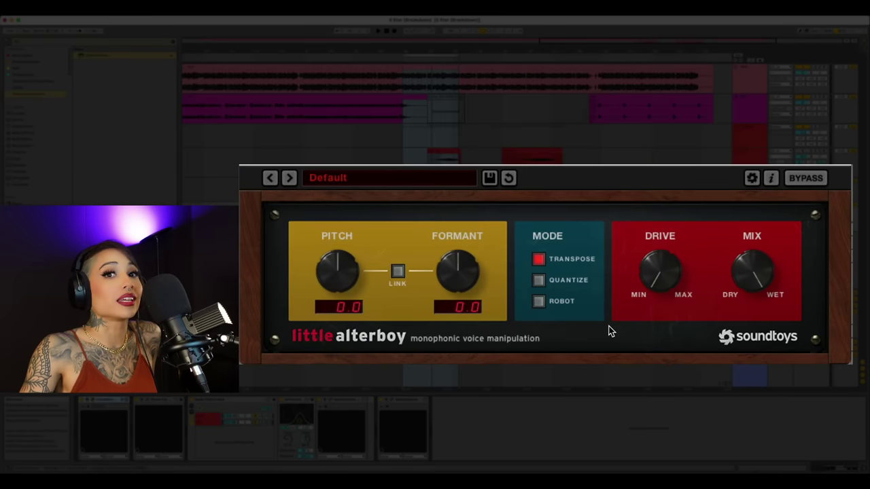
Raise LittleAlterBoy's Drive from minimum to a little past the middle of its range while auditioning the vocal
{"action": "left_click", "coordinate": [663, 278]}
{"action": "left_click_drag", "start_coordinate": [662, 272], "coordinate": [662, 265]}
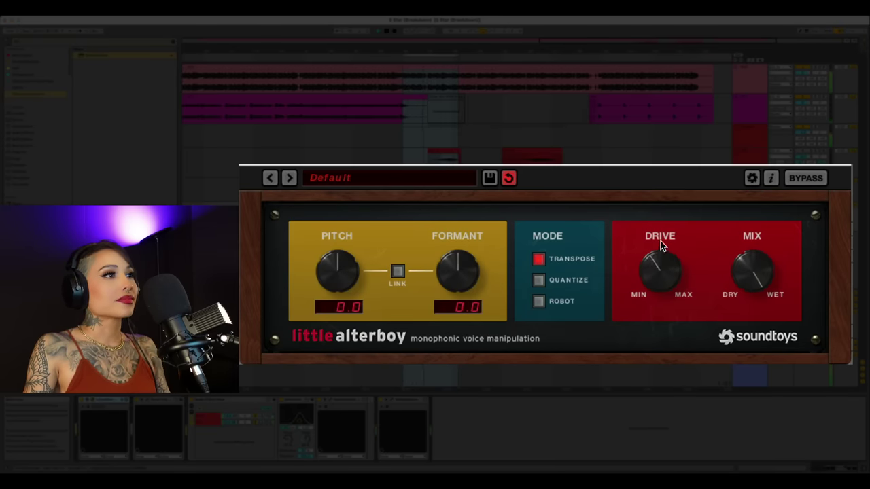
{"action": "mouse_move", "coordinate": [662, 232]}
{"action": "left_mouse_down"}
{"action": "mouse_move", "coordinate": [660, 208]}
{"action": "mouse_move", "coordinate": [654, 235]}
{"action": "mouse_move", "coordinate": [656, 222]}
{"action": "left_mouse_up"}
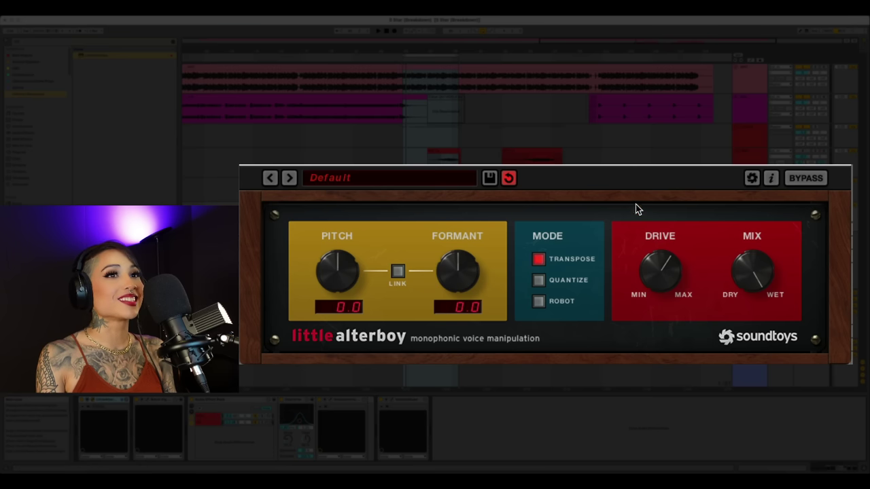
Loop the second vocal phrase, try LittleAlterBoy's Formant at values down to -11.9, and return it to 0.0
{"action": "left_click_drag", "start_coordinate": [420, 58], "coordinate": [522, 69]}
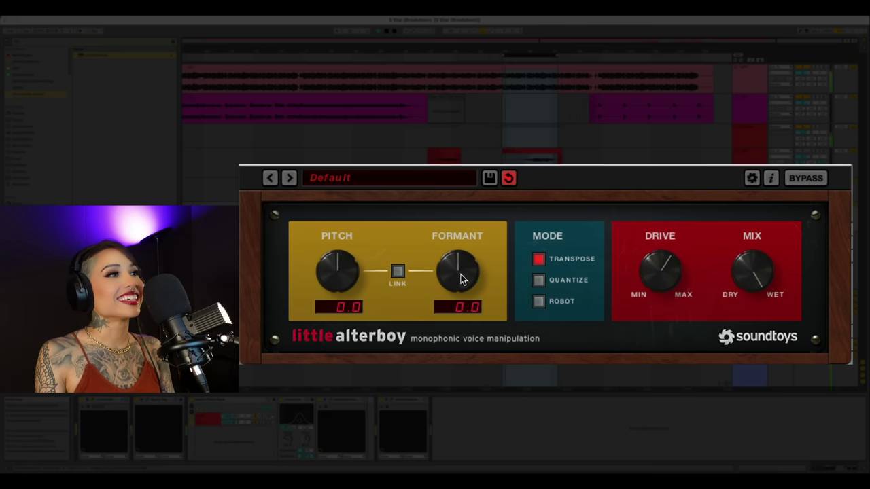
{"action": "left_click_drag", "start_coordinate": [460, 279], "coordinate": [462, 267]}
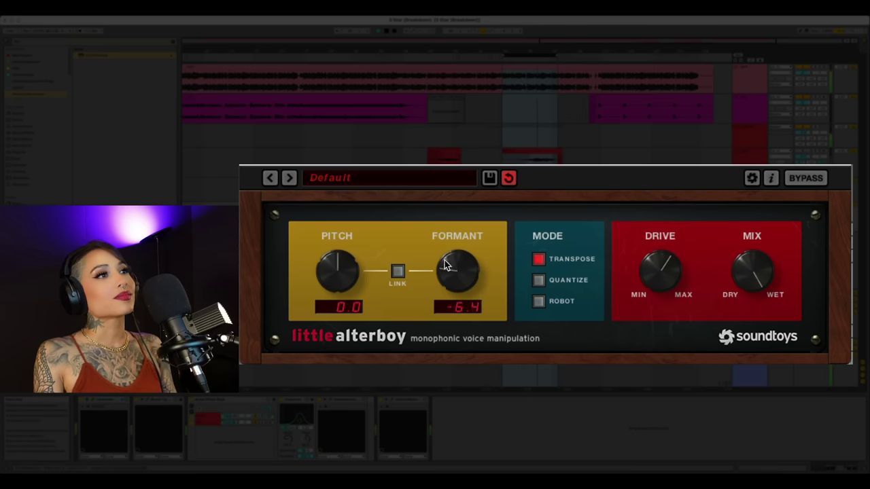
{"action": "left_click_drag", "start_coordinate": [453, 221], "coordinate": [443, 327]}
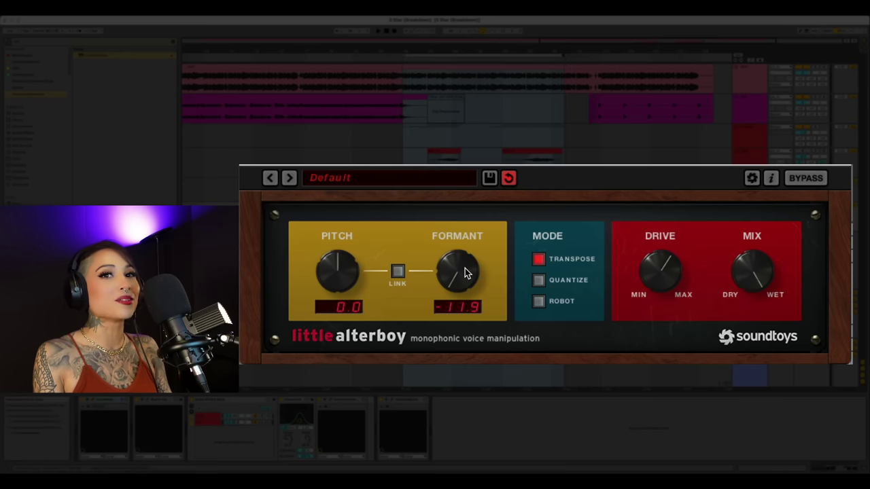
{"action": "left_click_drag", "start_coordinate": [465, 273], "coordinate": [463, 273]}
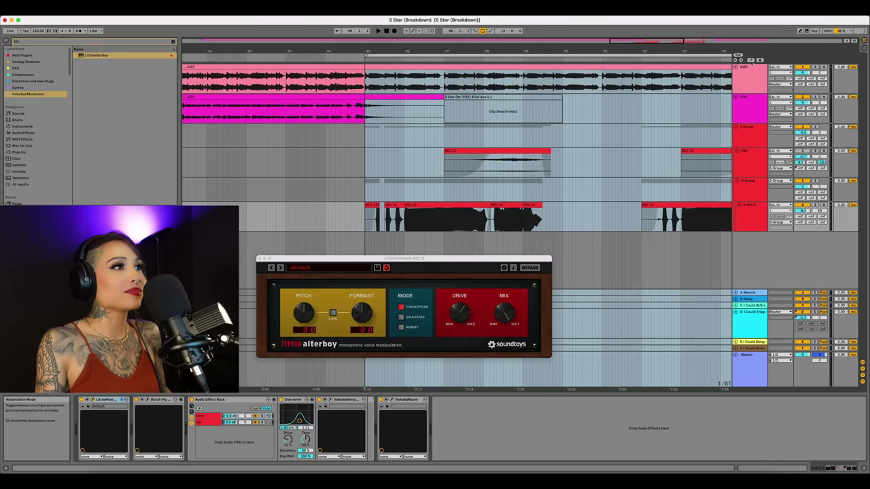
Automate LittleAlterBoy's Formant on 6 REC 9 to dip as the first phrase ends and to rise, then fall, across the second
{"action": "left_click", "coordinate": [750, 61]}
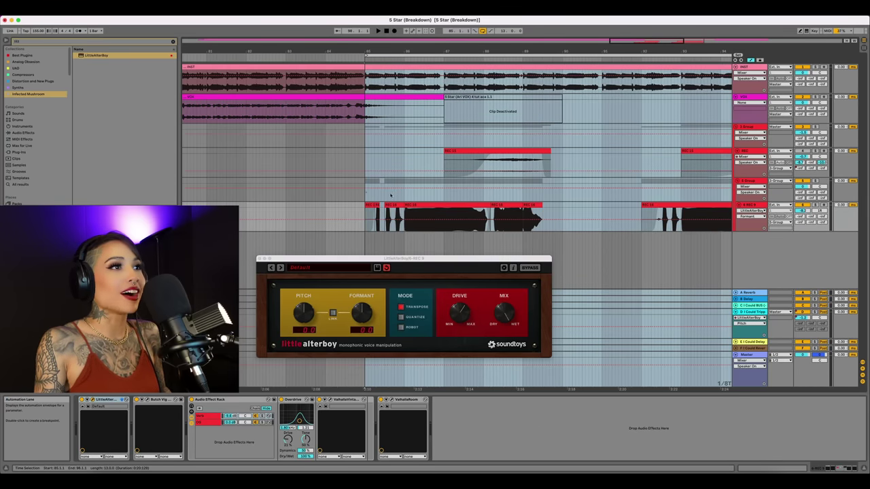
{"action": "left_click", "coordinate": [390, 219]}
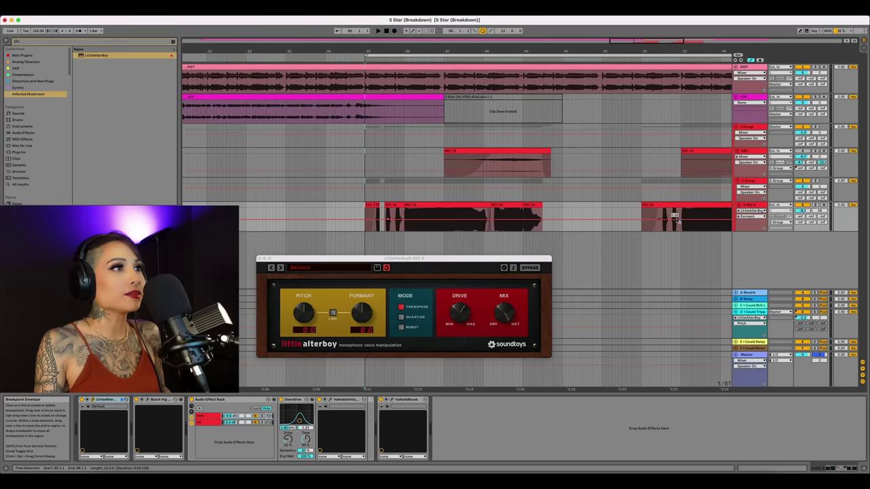
{"action": "scroll", "coordinate": [516, 218], "scroll_direction": "right", "scroll_amount": 3}
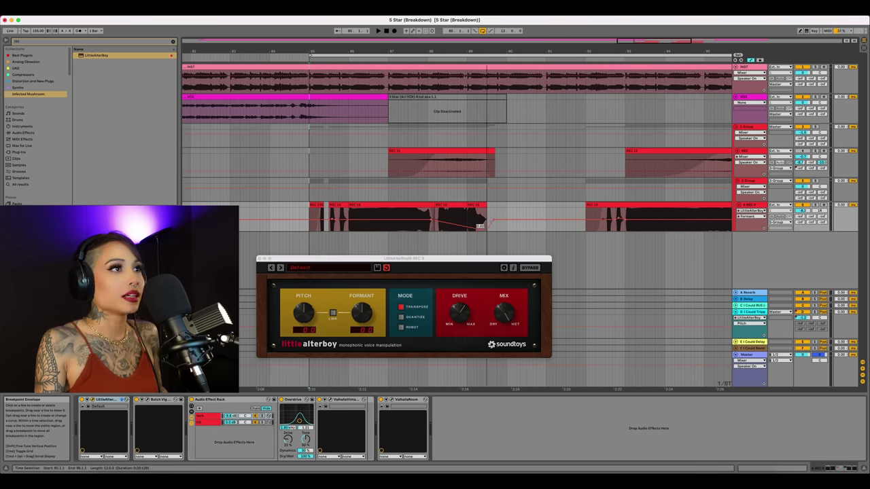
{"action": "scroll", "coordinate": [569, 229], "scroll_direction": "right", "scroll_amount": 8}
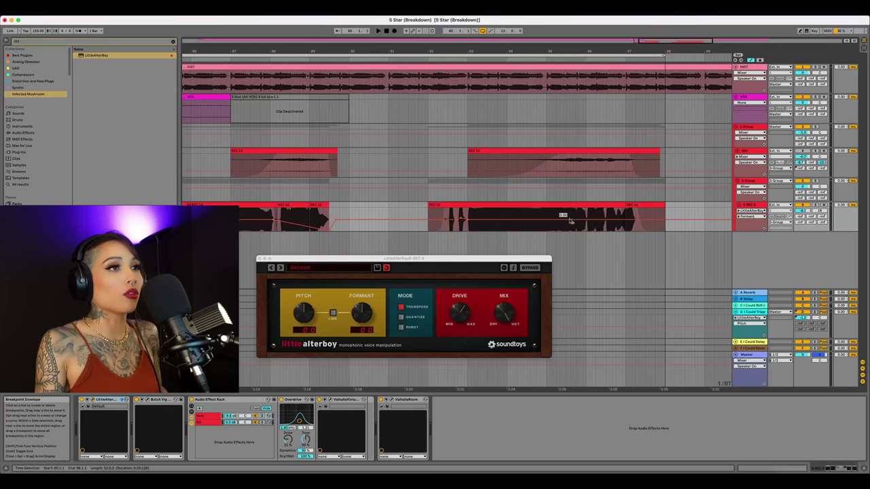
{"action": "left_click_drag", "start_coordinate": [567, 222], "coordinate": [579, 214]}
{"action": "left_click", "coordinate": [635, 226]}
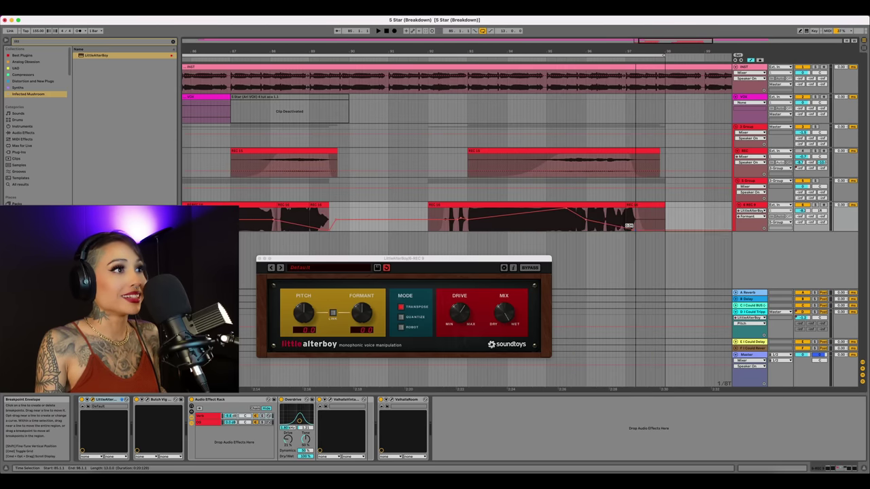
Play the looped section to audition the Formant automation, then audition again from the falling part of the second phrase
{"action": "key", "text": "space"}
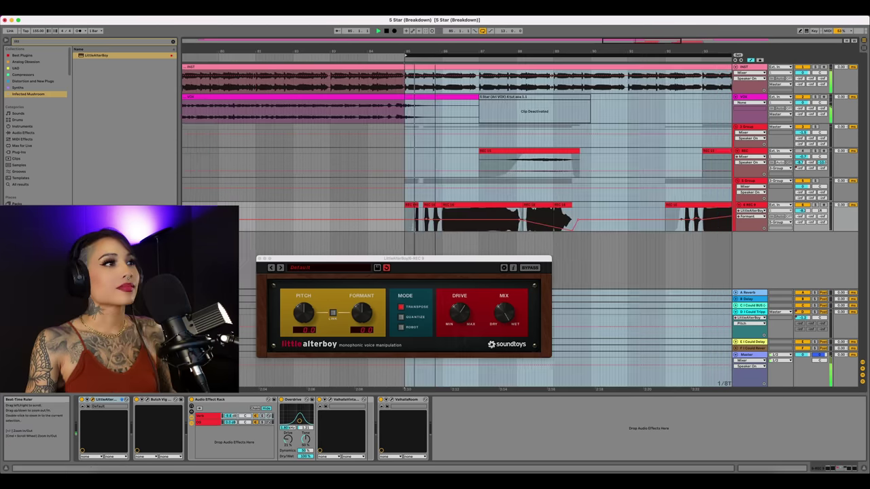
{"action": "left_click_drag", "start_coordinate": [453, 56], "coordinate": [401, 56]}
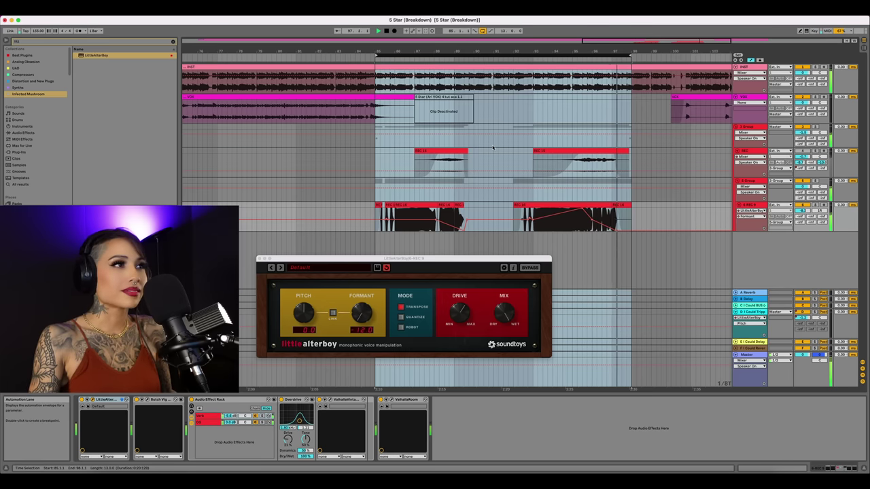
{"action": "key", "text": "space"}
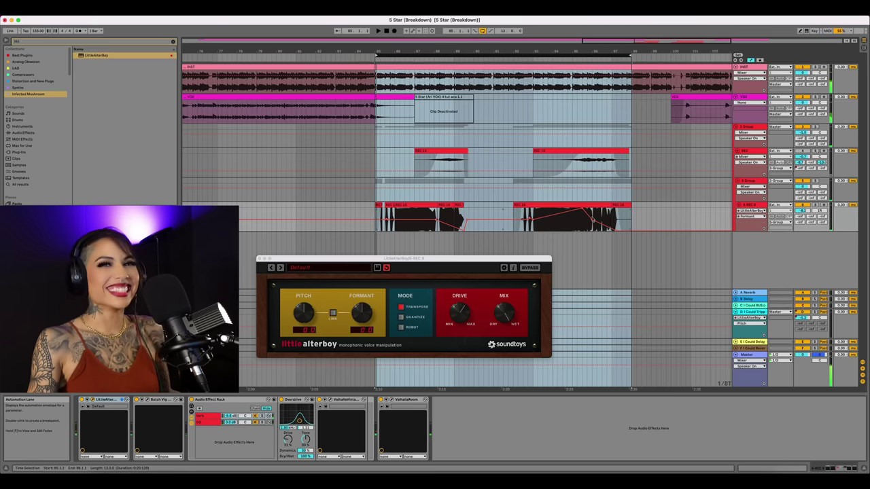
{"action": "left_click", "coordinate": [585, 219]}
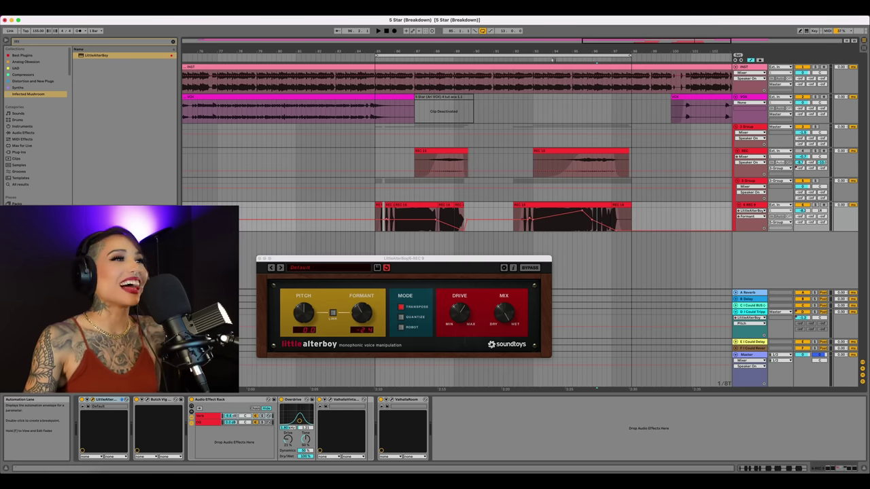
Extend the loop's start back to about bar 81 so it includes the lead-in before the vocal phrases
{"action": "left_click_drag", "start_coordinate": [565, 52], "coordinate": [565, 32]}
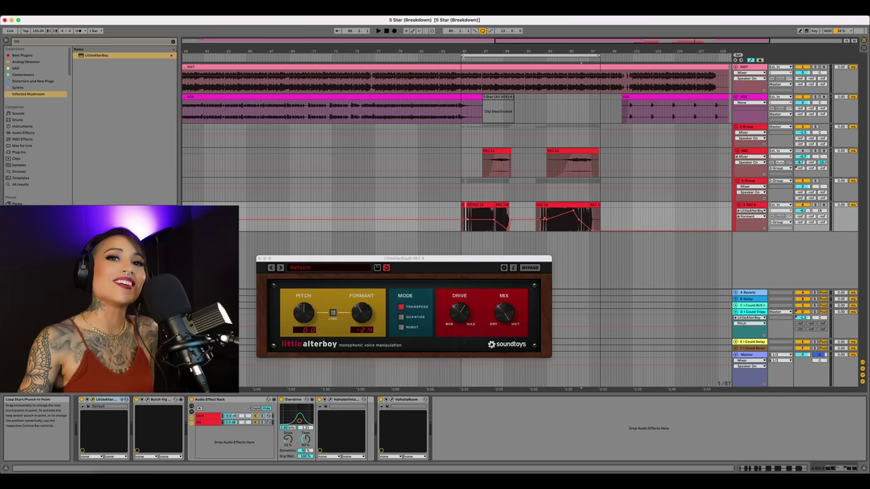
{"action": "left_click_drag", "start_coordinate": [462, 56], "coordinate": [420, 59]}
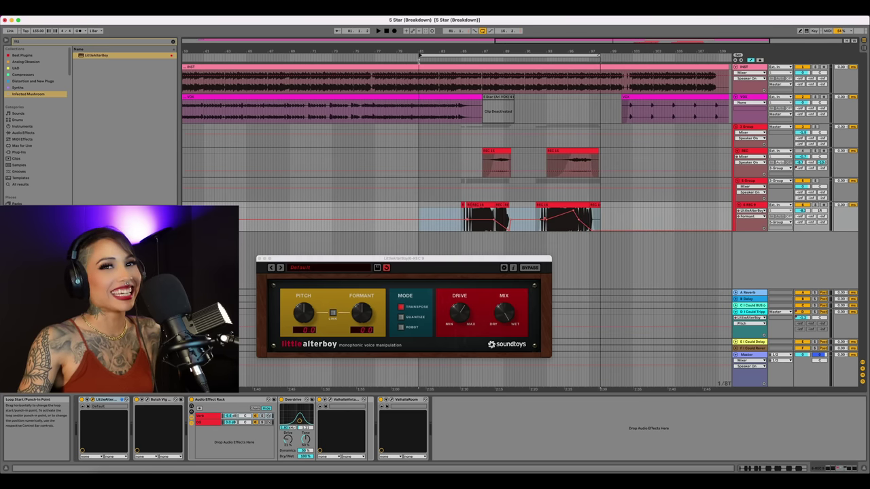